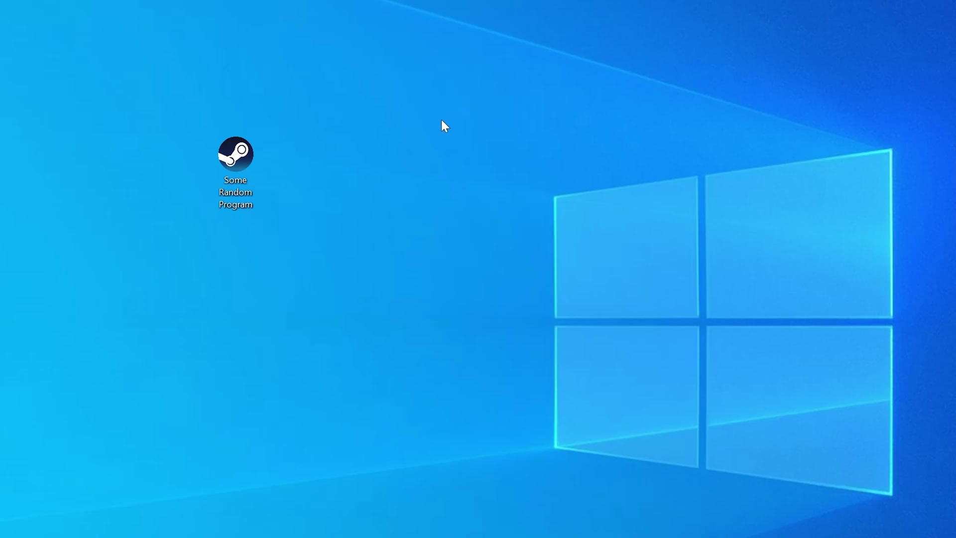
Launch the program to reproduce its missing-DLL error, then check the Windows system type.
double_click(250, 159)
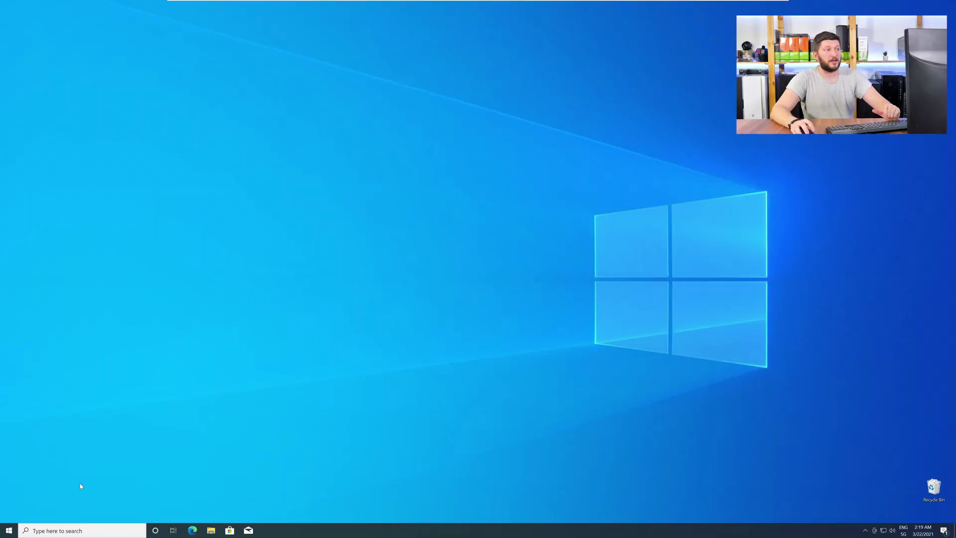
right_click(4, 534)
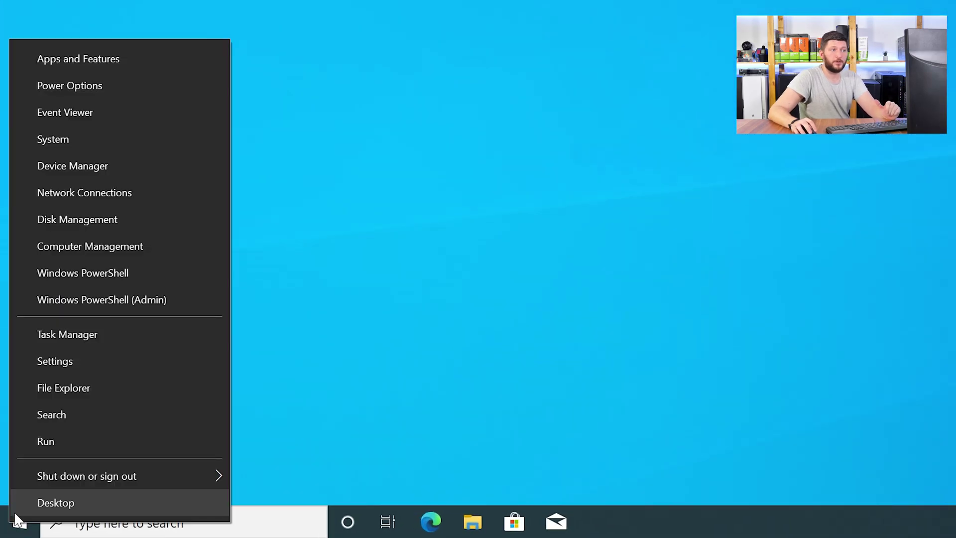
left_click(114, 139)
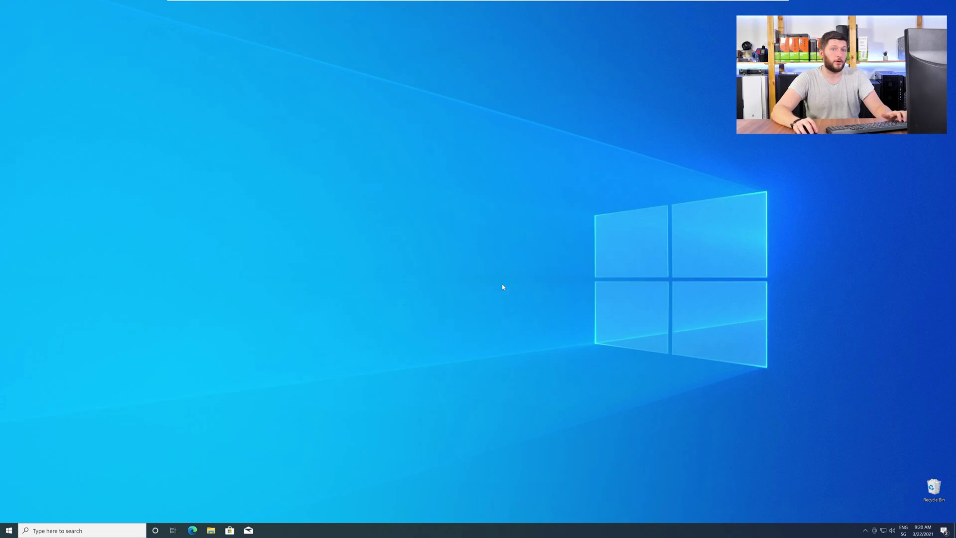
In Edge, download the 64-bit api-ms-win-crt-conio-l1-1-0.dll zip from the STS Tutorial page.
left_click(193, 531)
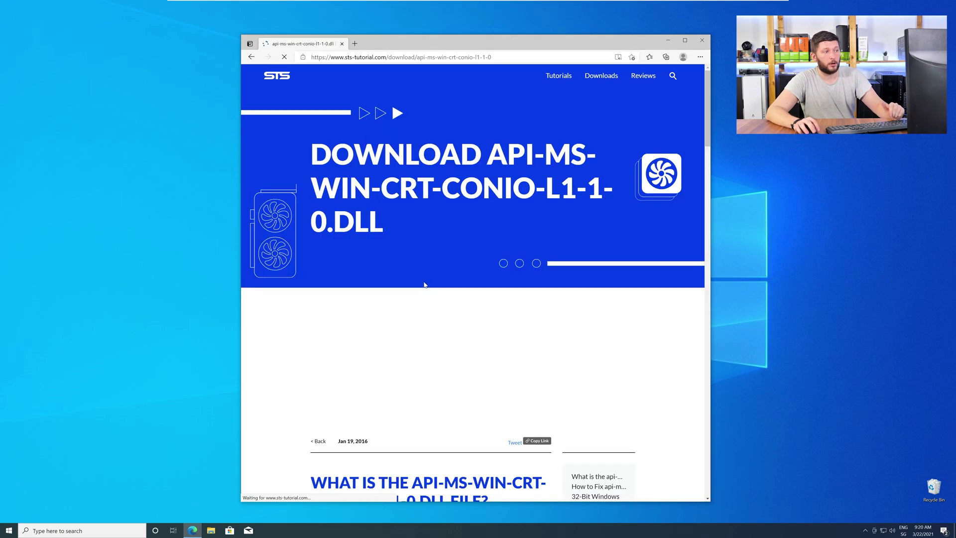
scroll(425, 285, "down", 3)
scroll(425, 284, "down", 15)
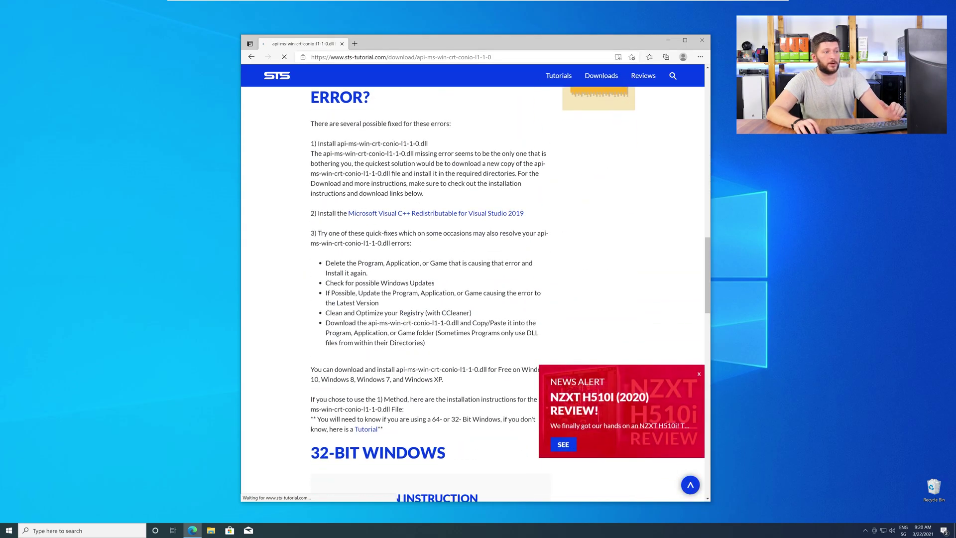
scroll(520, 272, "down", 5)
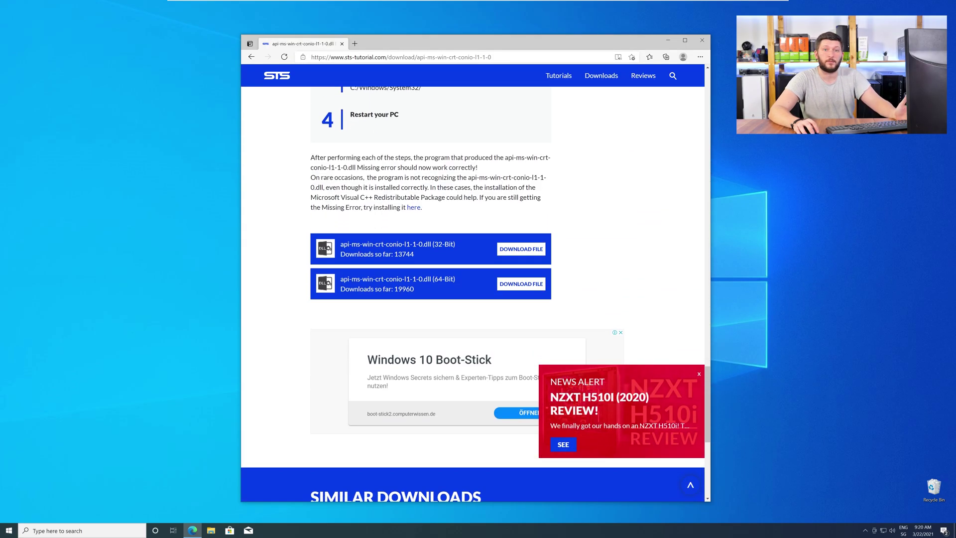
left_click(521, 284)
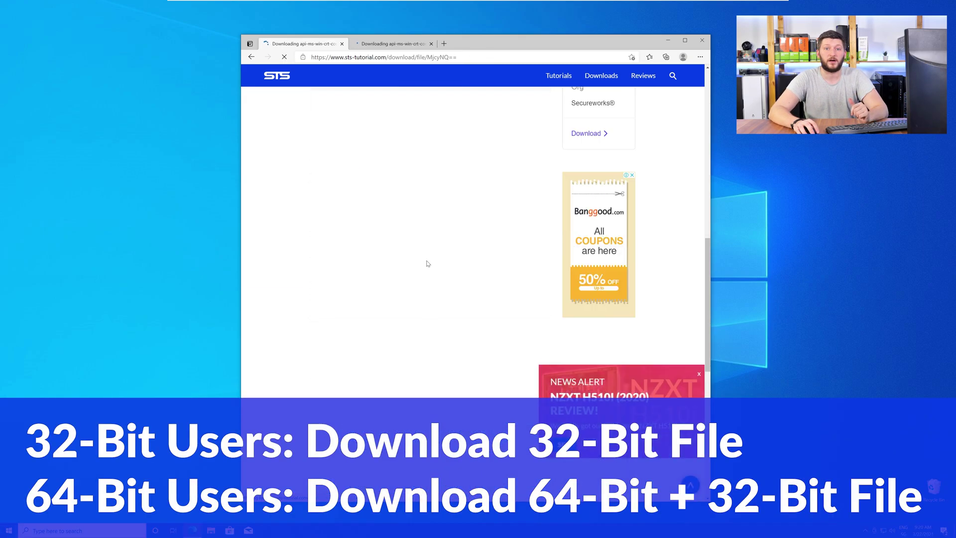
Return to the 64-bit DLL download page and open the downloaded DLL zip archive.
left_click(392, 44)
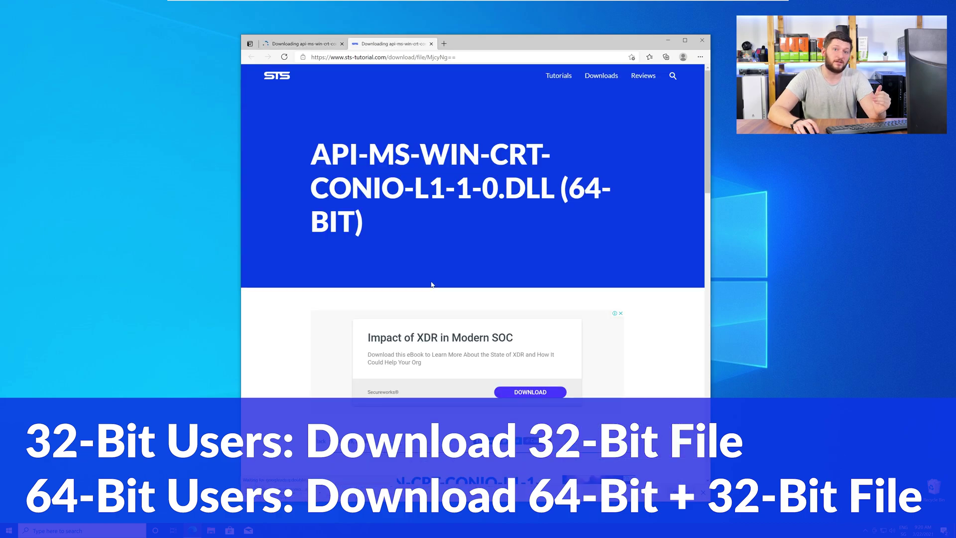
scroll(432, 285, "down", 5)
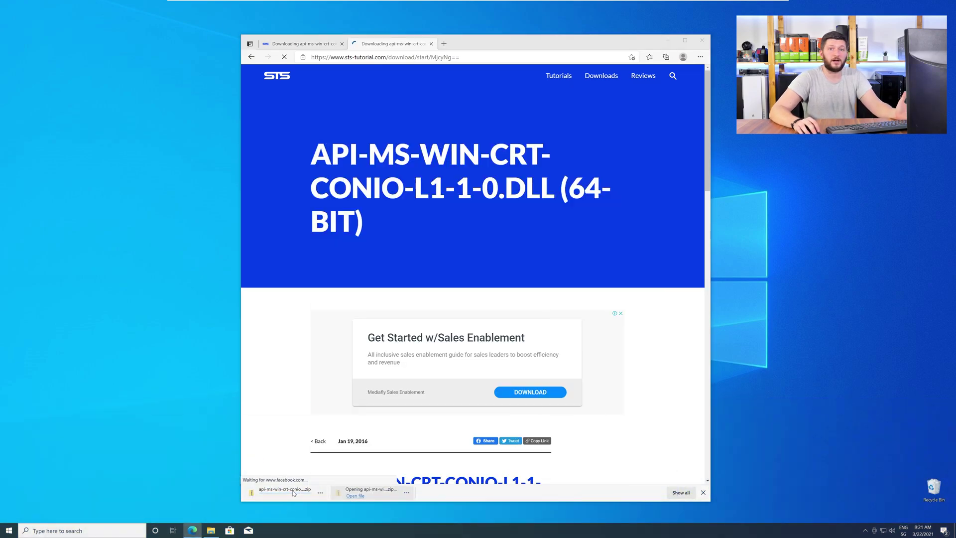
left_click(294, 494)
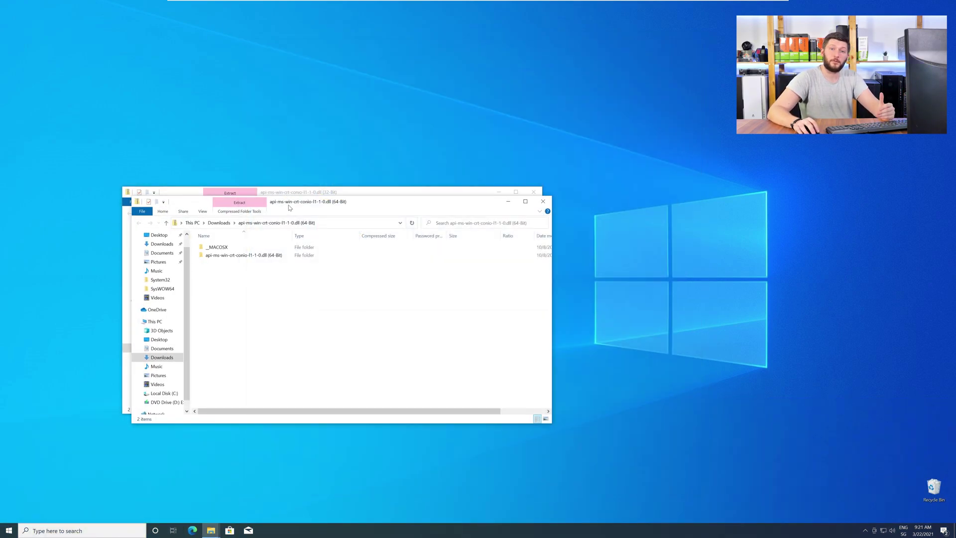
Place the 64-bit and 32-bit archive windows side by side and open each DLL folder.
left_click_drag(289, 207, 184, 303)
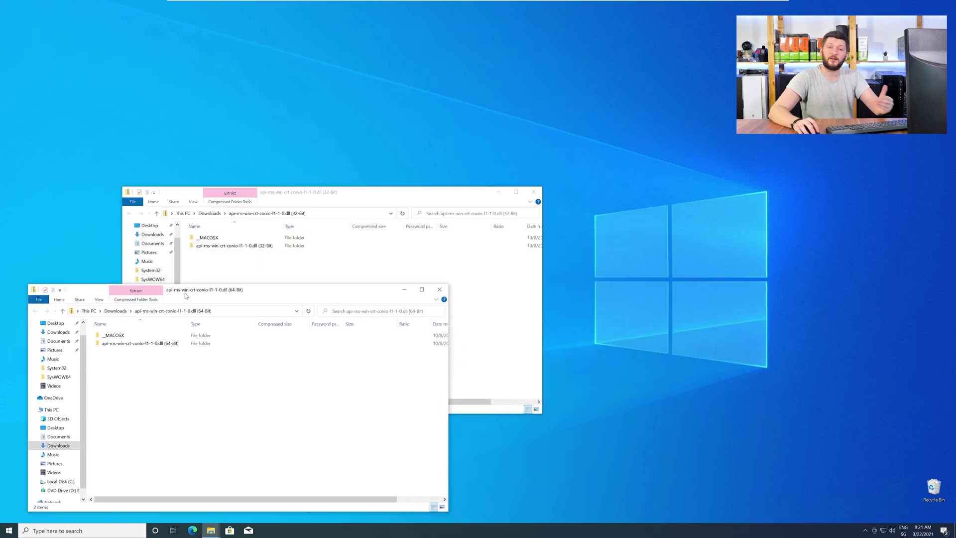
left_click_drag(348, 196, 675, 301)
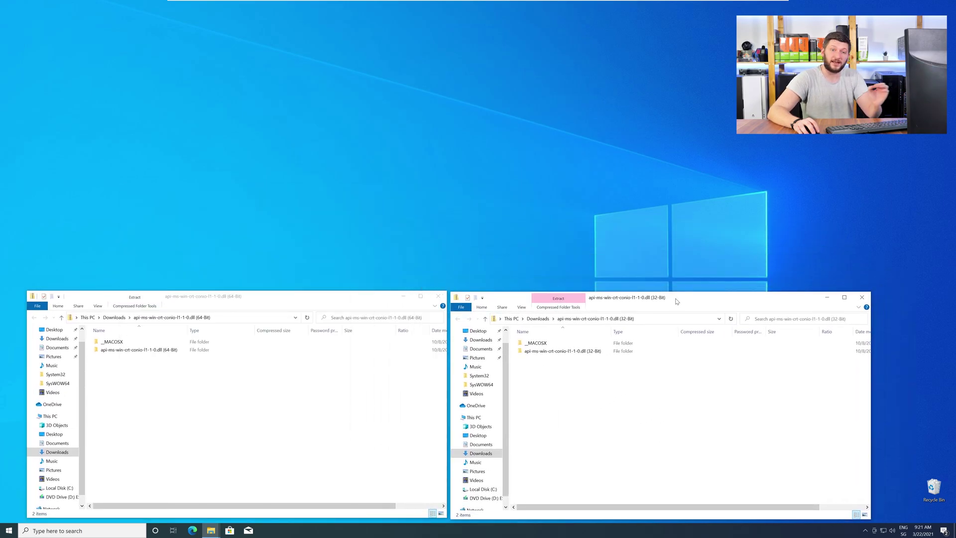
double_click(529, 353)
double_click(180, 351)
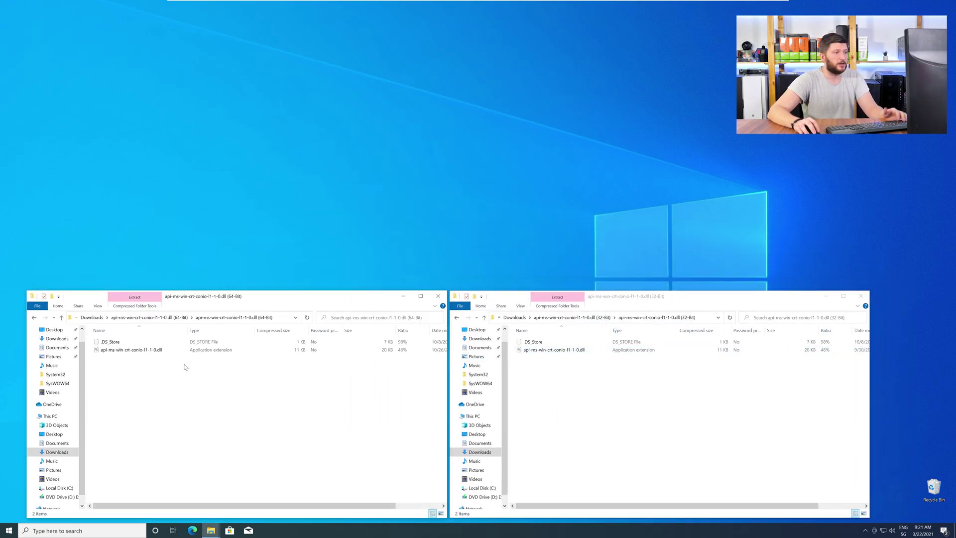
Open a new File Explorer window at C:\Windows with System32 selected.
middle_click(208, 531)
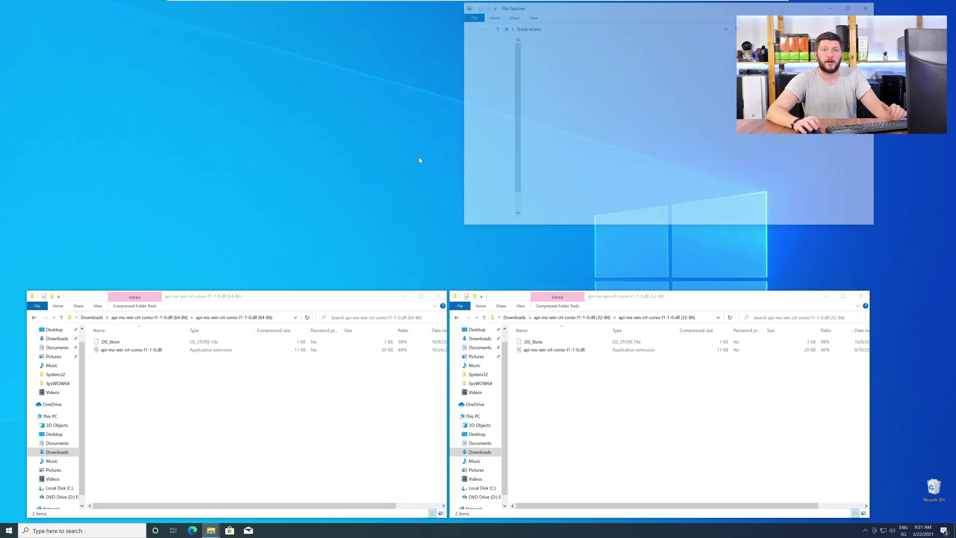
left_click_drag(552, 9, 391, 74)
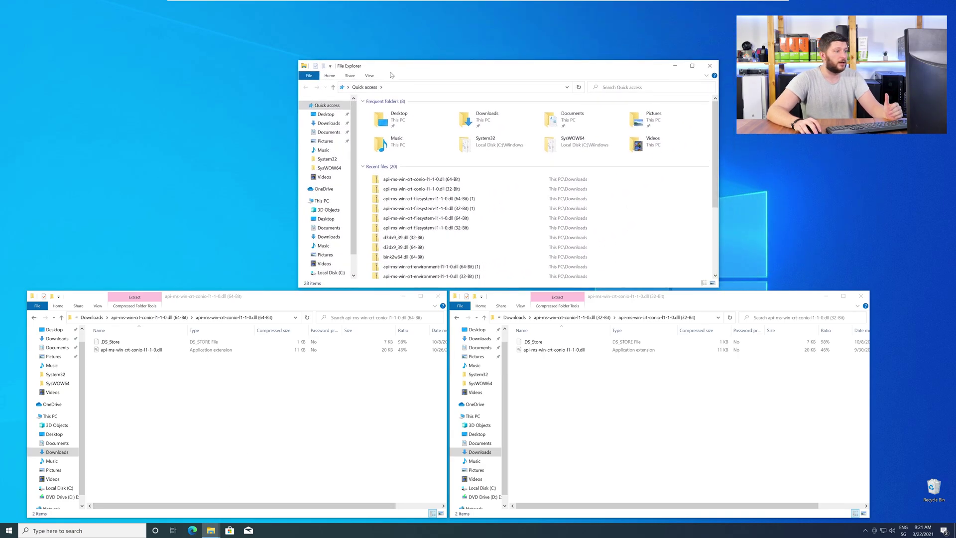
left_click(319, 200)
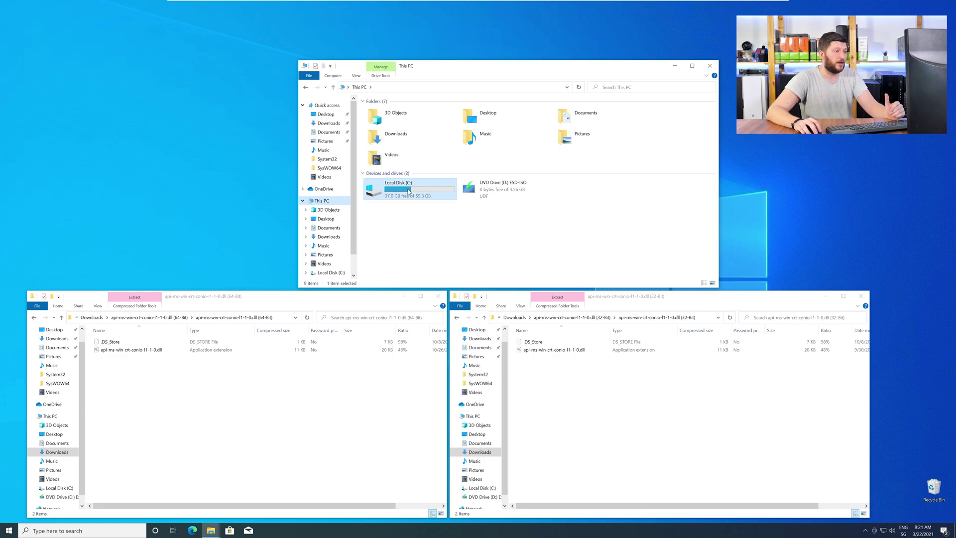
double_click(409, 190)
double_click(420, 145)
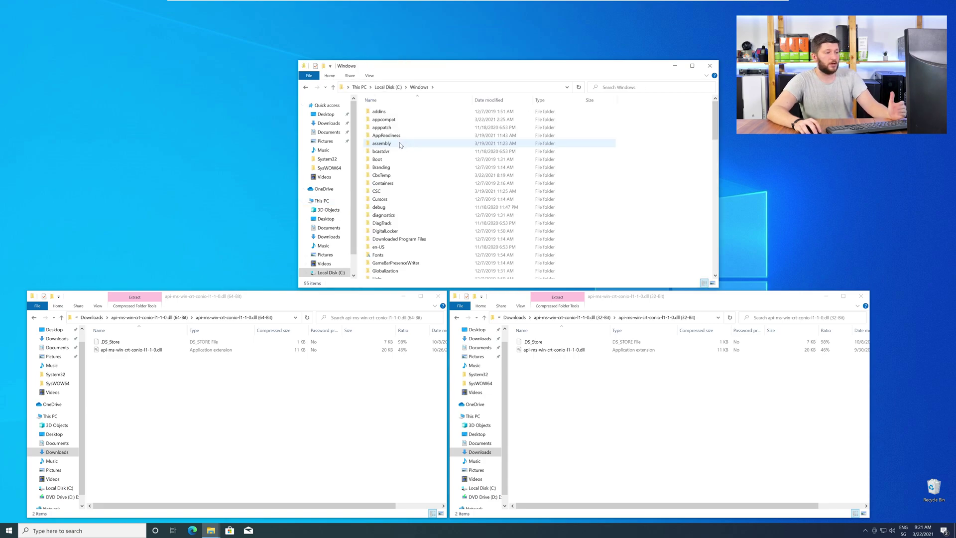
scroll(401, 147, "down", 13)
scroll(399, 146, "down", 5)
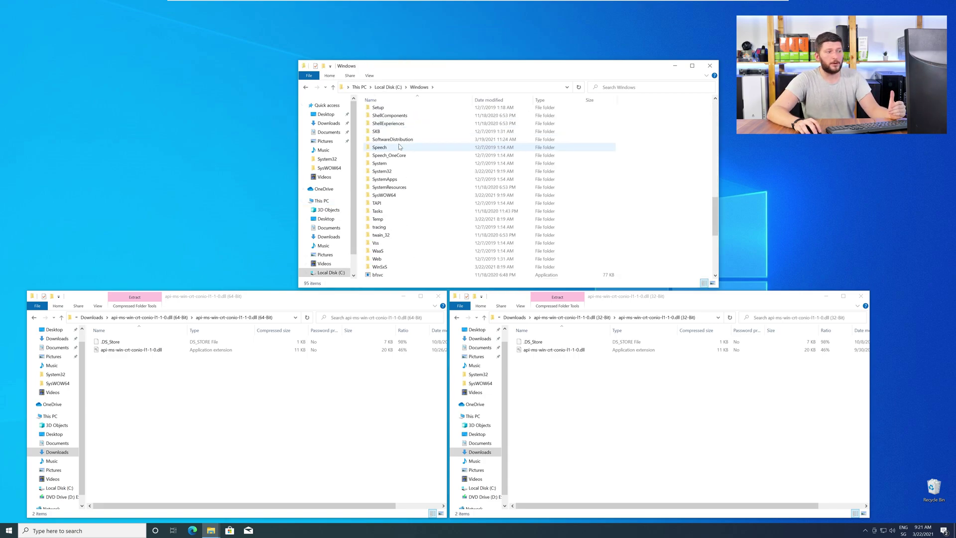
left_click(394, 196)
left_click(395, 174)
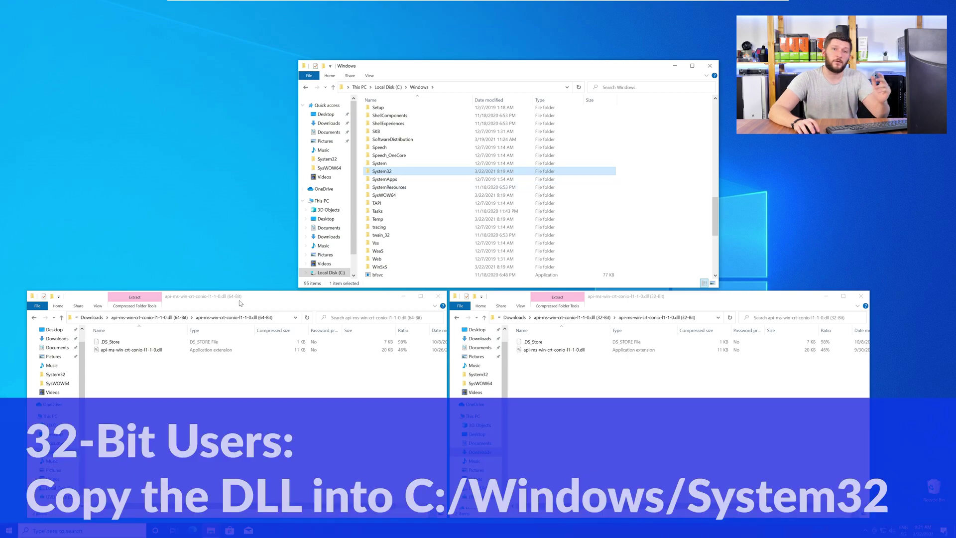
Copy the 64-bit DLL into System32 and the 32-bit DLL into SysWOW64, granting administrator permission.
left_click_drag(131, 350, 399, 171)
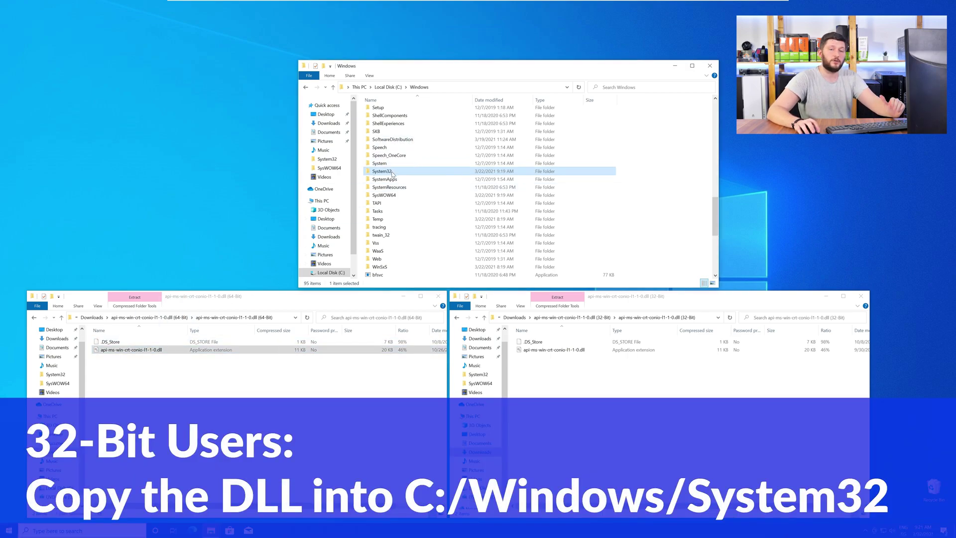
left_click(449, 243)
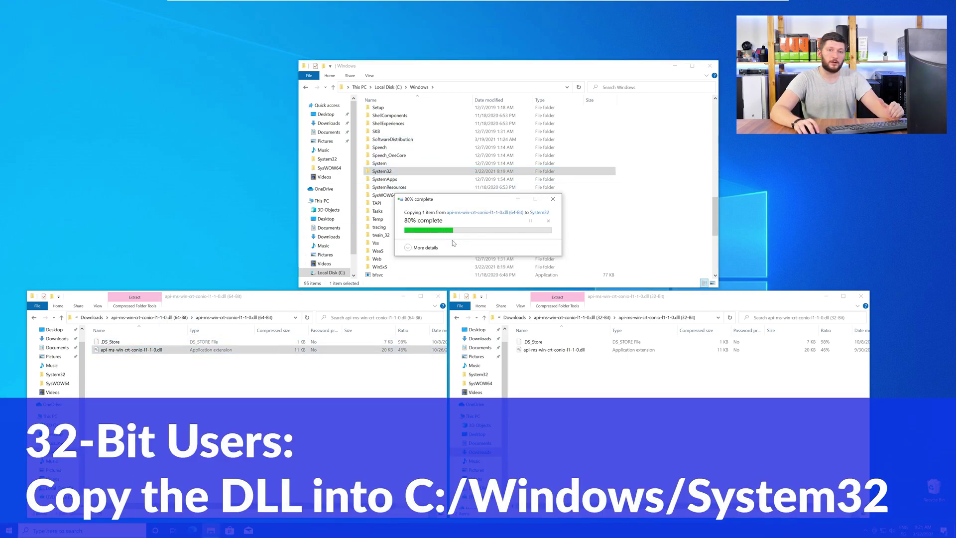
left_click_drag(554, 349, 395, 198)
left_click(455, 241)
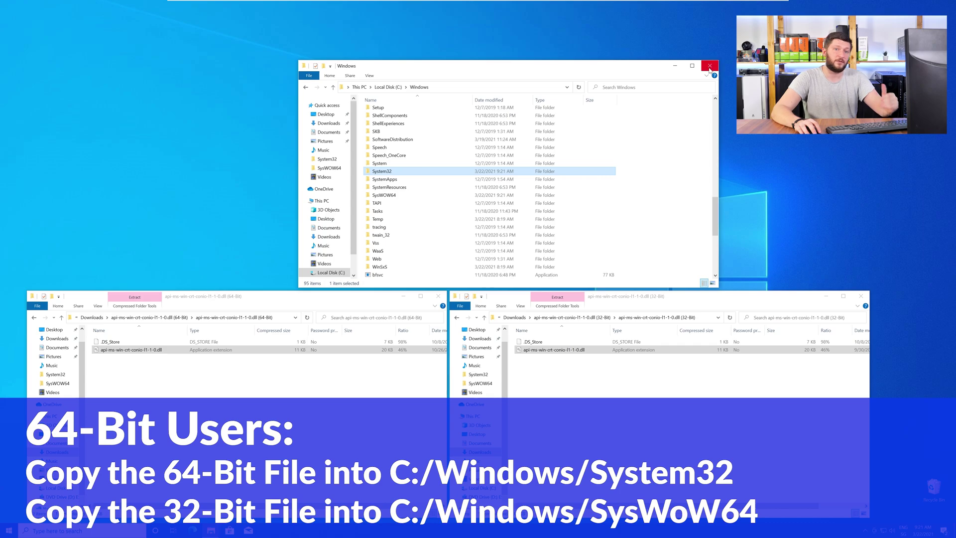
Close the Windows folder window and both archive windows.
left_click(710, 66)
left_click(861, 295)
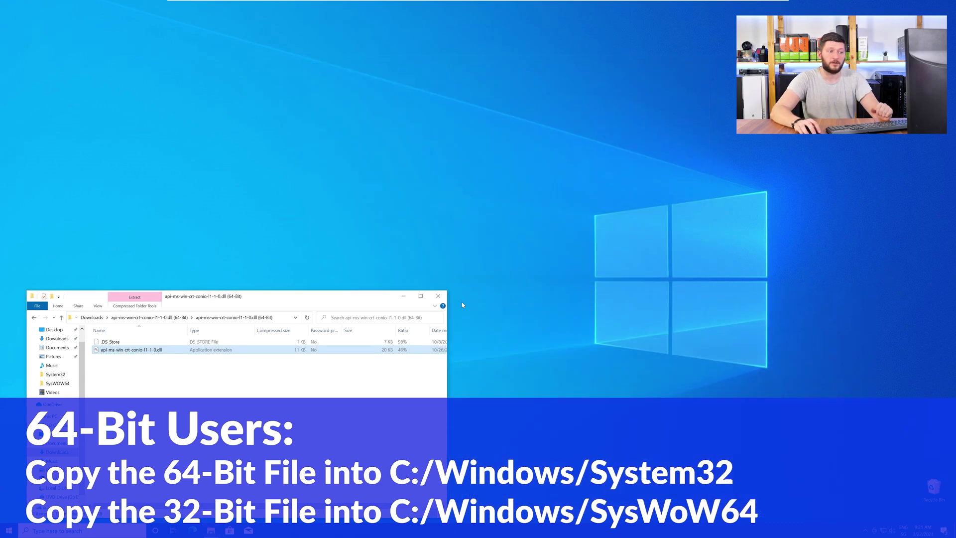
left_click(439, 297)
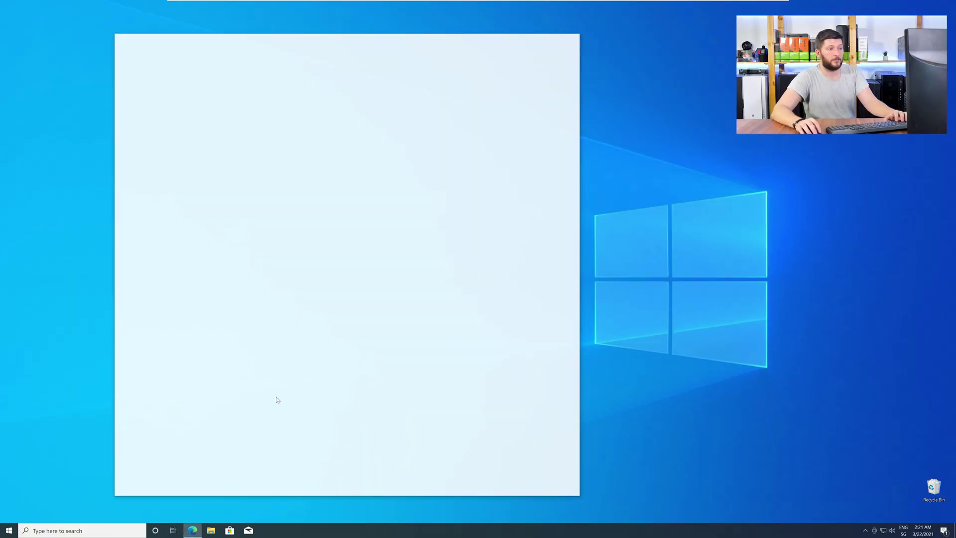
Paste the STS Tutorial redistributable URL and download the 64-bit vc_redist.x64.exe.
type("https://www.sts-tutorial.com/download/credistributable2019")
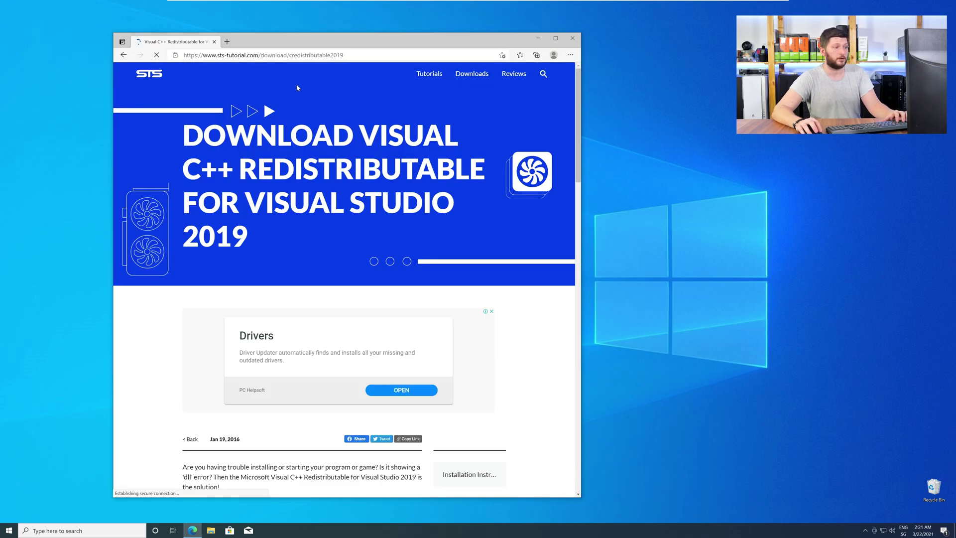
scroll(154, 258, "down", 10)
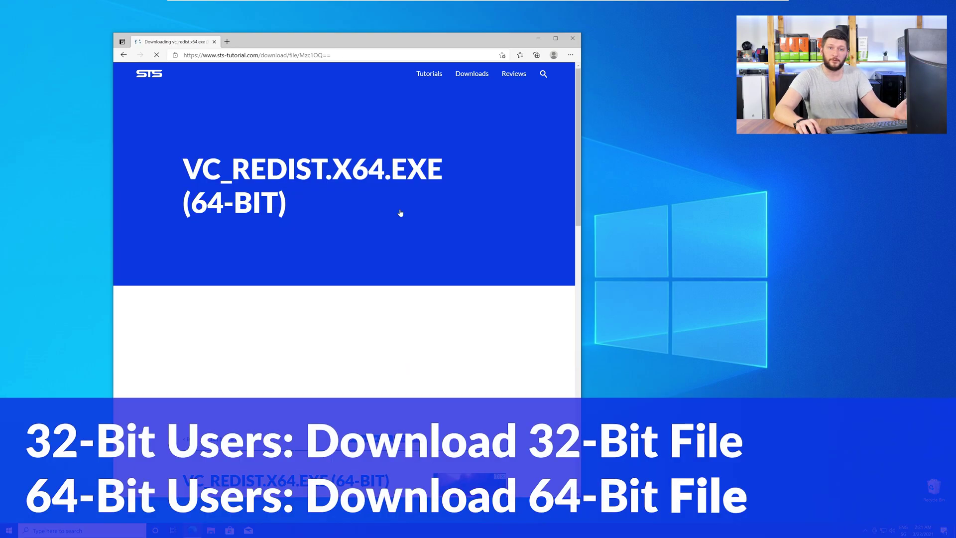
scroll(375, 236, "up", 1)
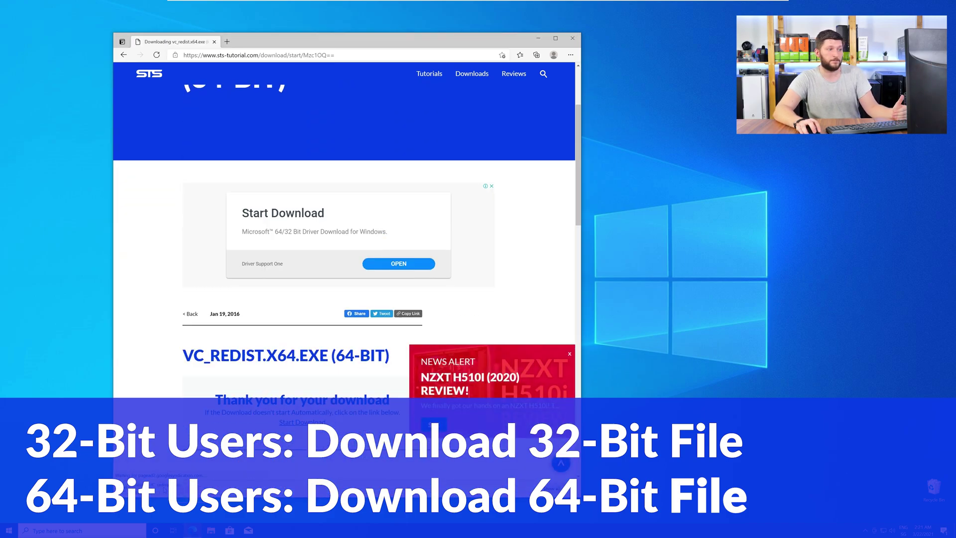
Accept the license terms and install Visual C++ 2015-2019 Redistributable (x64) 14.28.29913.
left_click(572, 39)
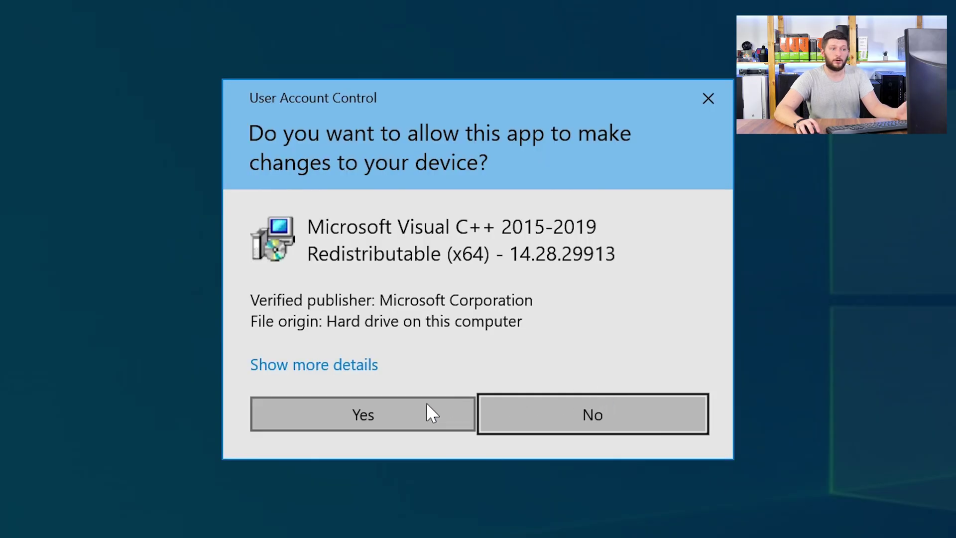
left_click(427, 406)
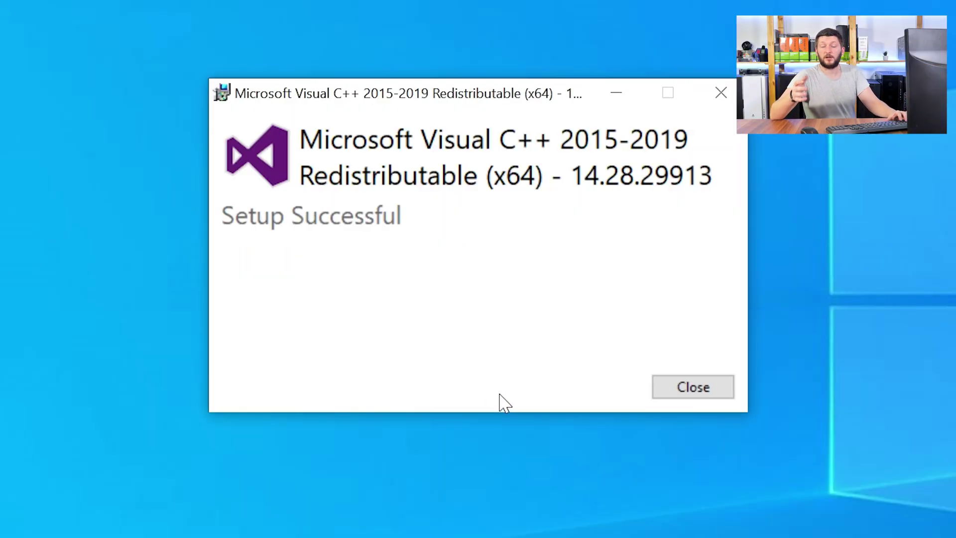
Close the Setup Successful dialog of the Visual C++ Redistributable installer.
left_click(697, 391)
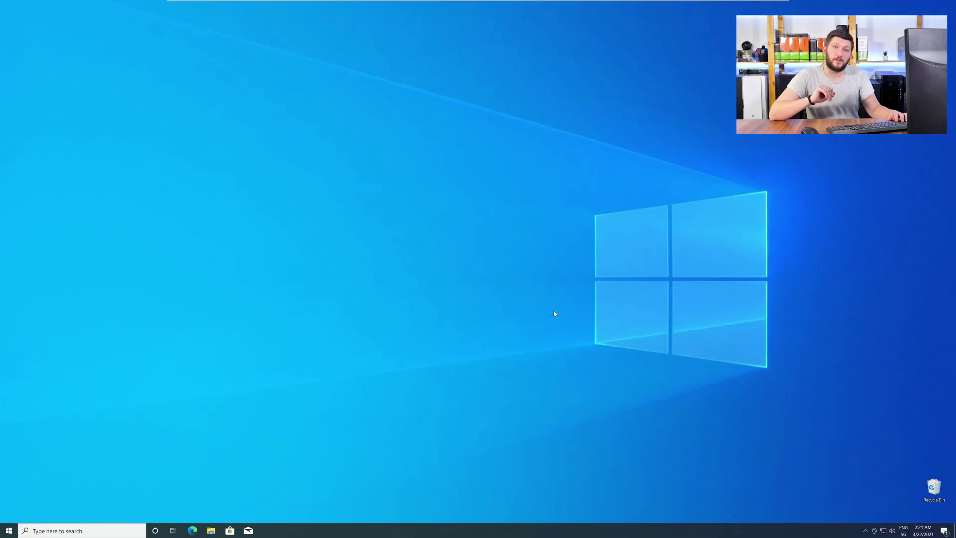